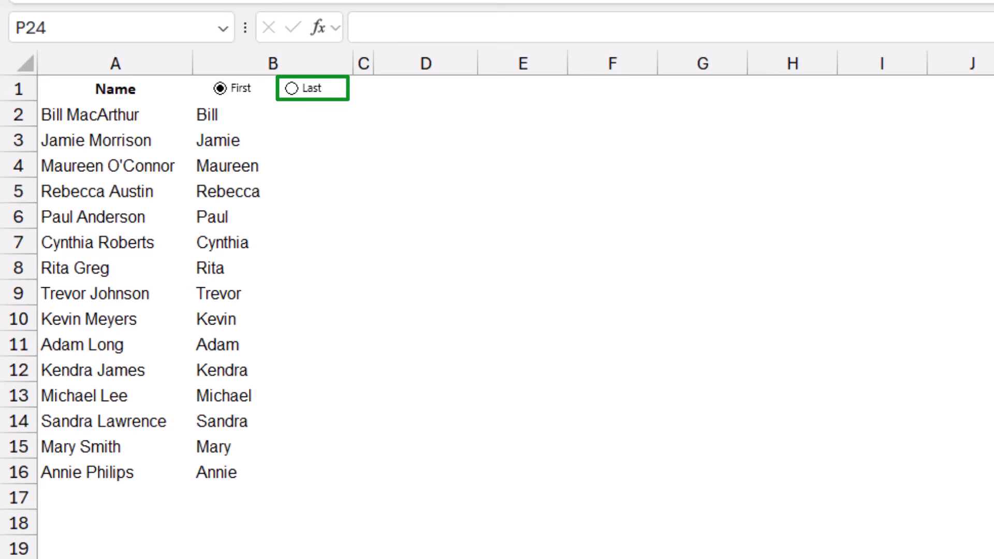
# - Switch between the Last and First options in B1 to examine how the name list in column B responds
pyautogui.click(292, 88)
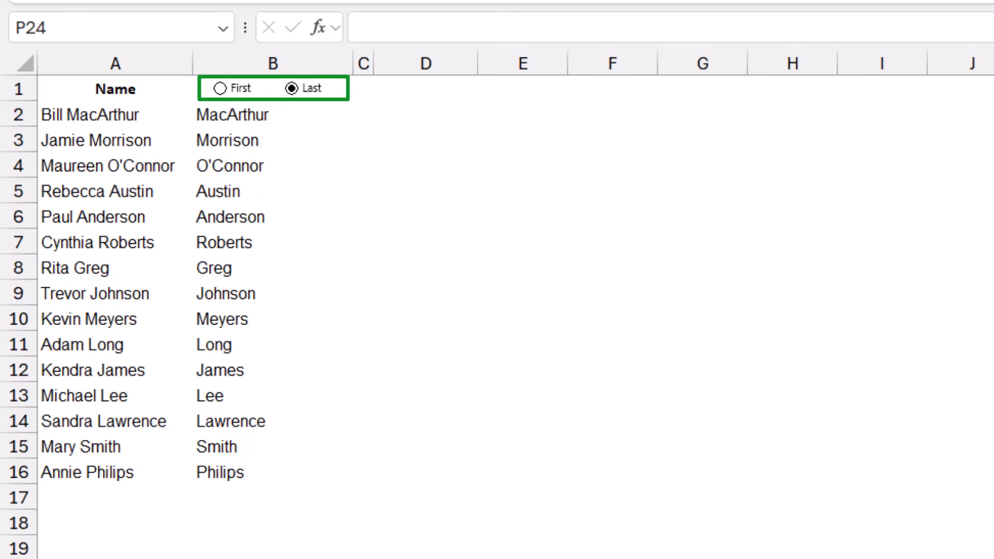
pyautogui.click(219, 89)
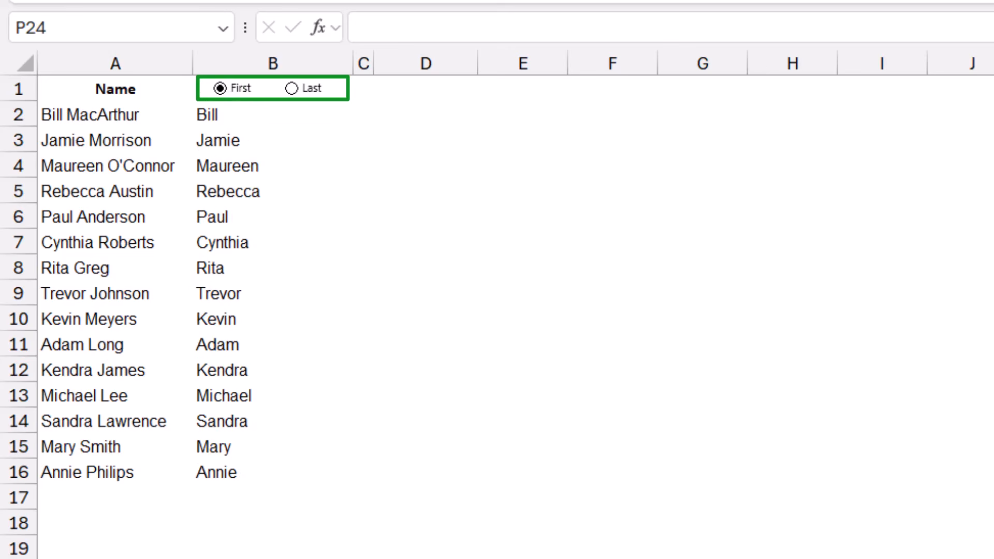
pyautogui.click(291, 88)
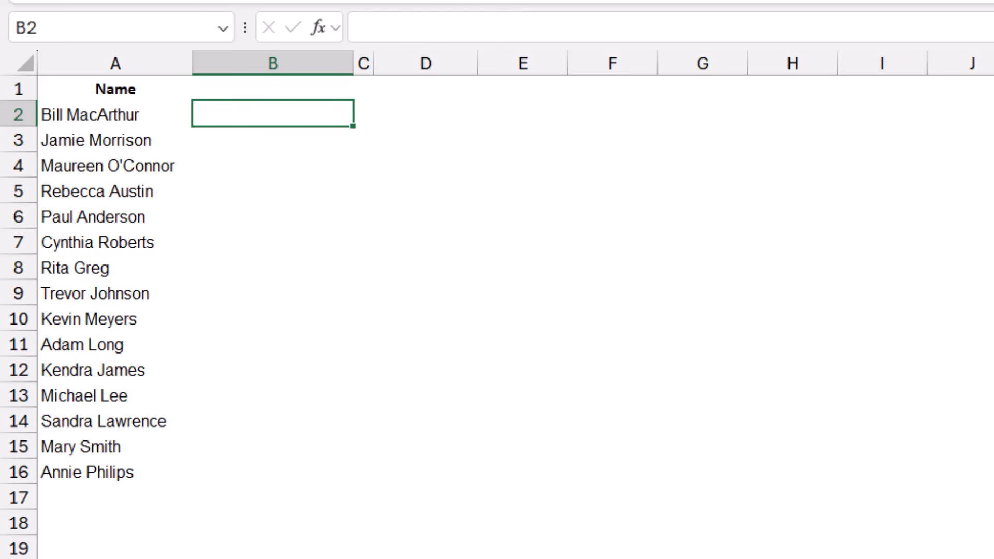
# - Enter =TEXTSPLIT(A2," ") in B2 to split the full name at the space
pyautogui.write('=TEXTSPLIT(')
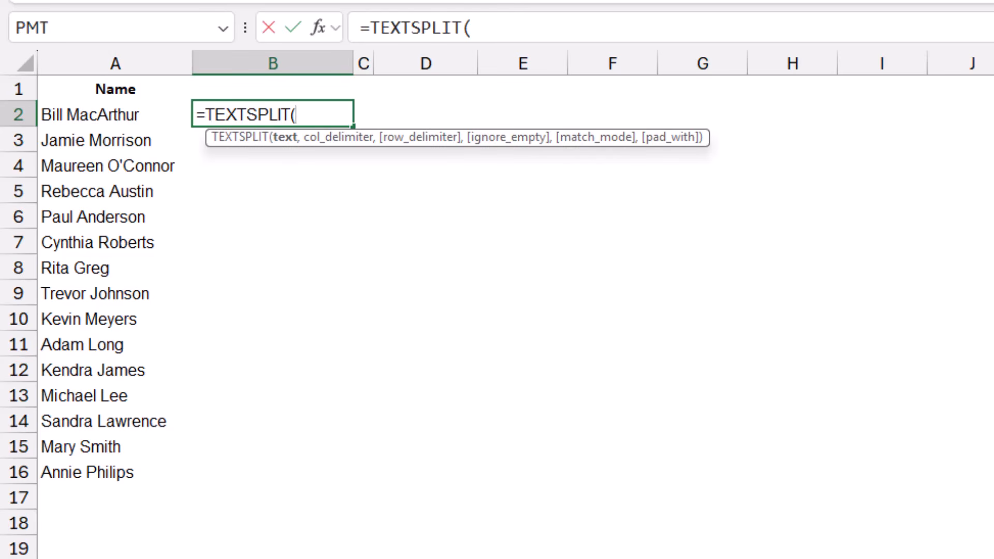
pyautogui.press('Left')
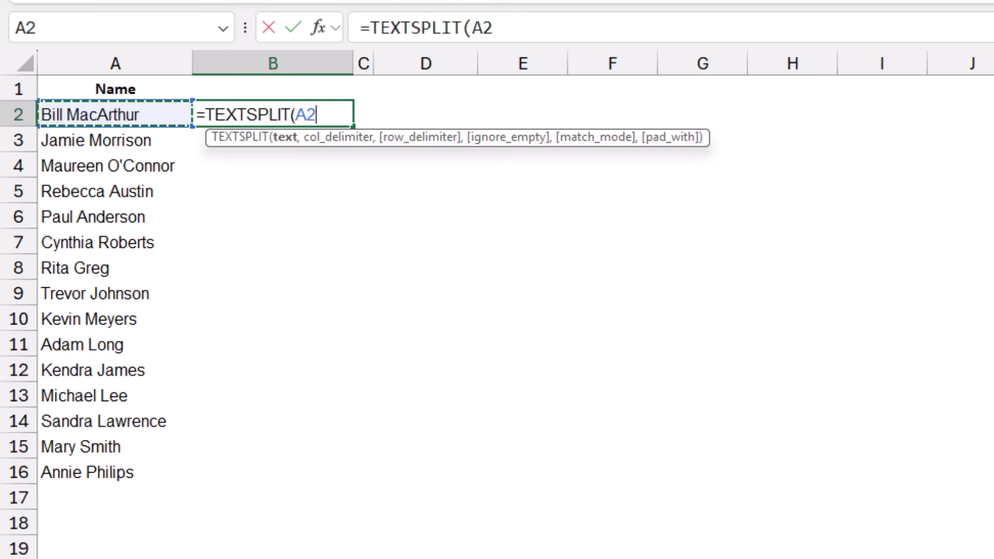
pyautogui.write(',')
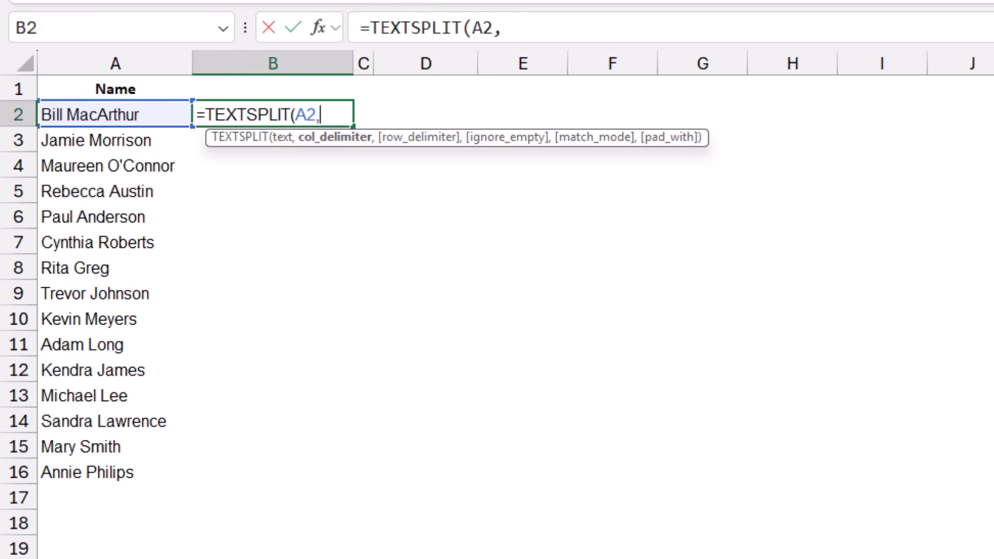
pyautogui.write('" ")')
pyautogui.press('Return')
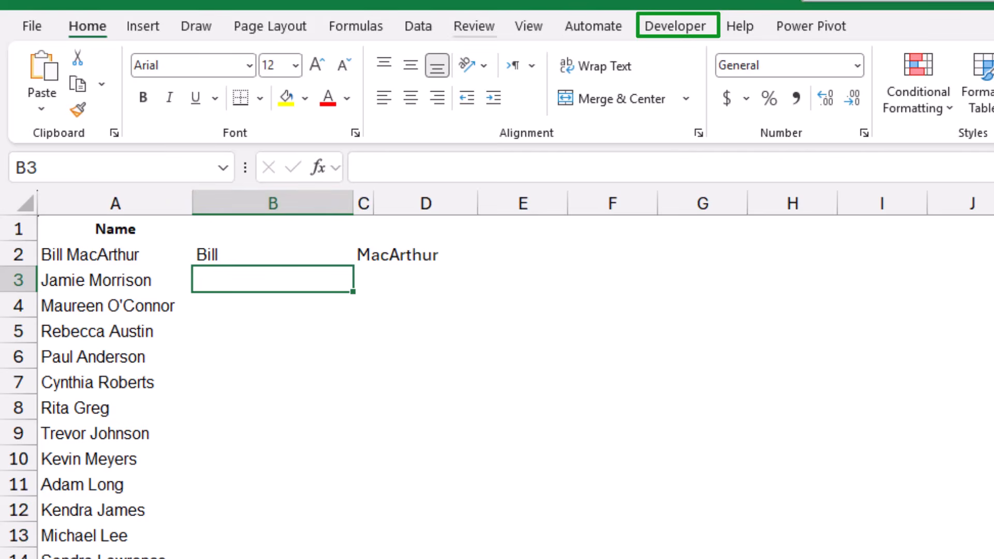
# - Insert a small form-control option button in the left part of cell B1 and label it First
pyautogui.click(675, 26)
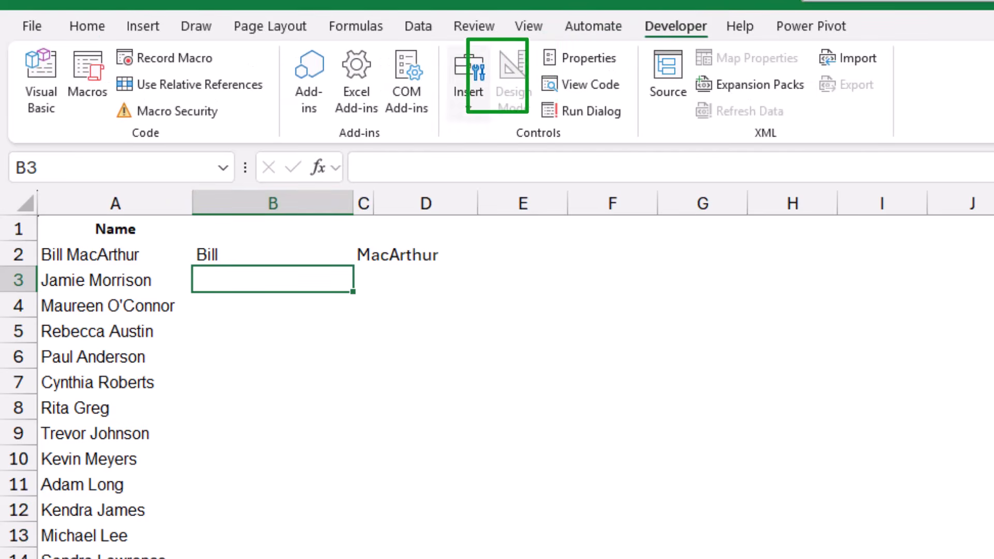
pyautogui.click(469, 86)
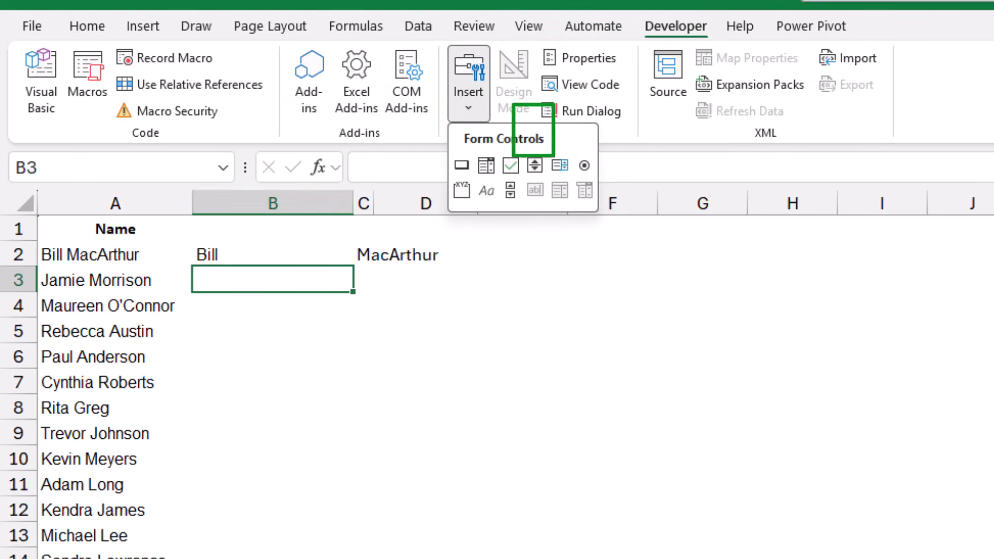
pyautogui.click(584, 165)
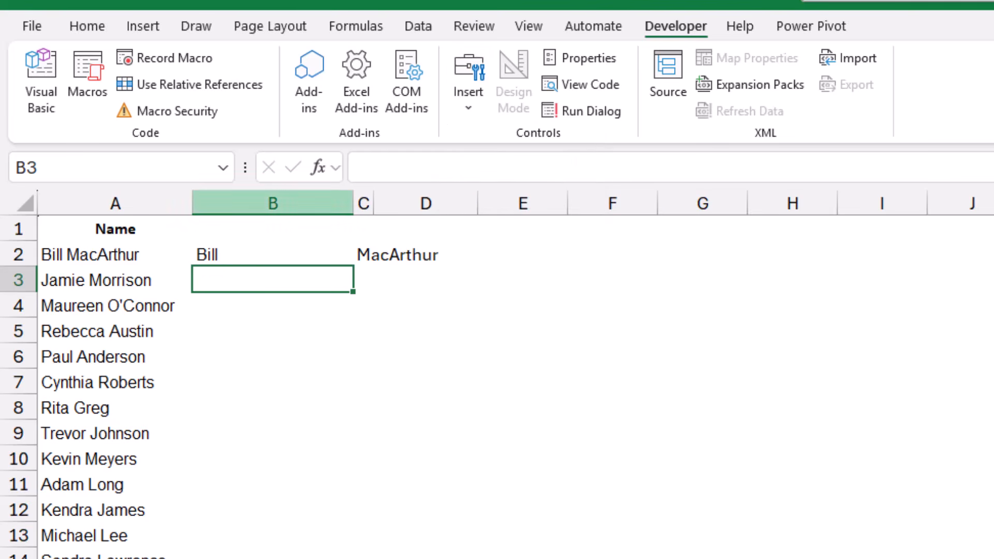
pyautogui.moveTo(211, 219); pyautogui.dragTo(242, 242)
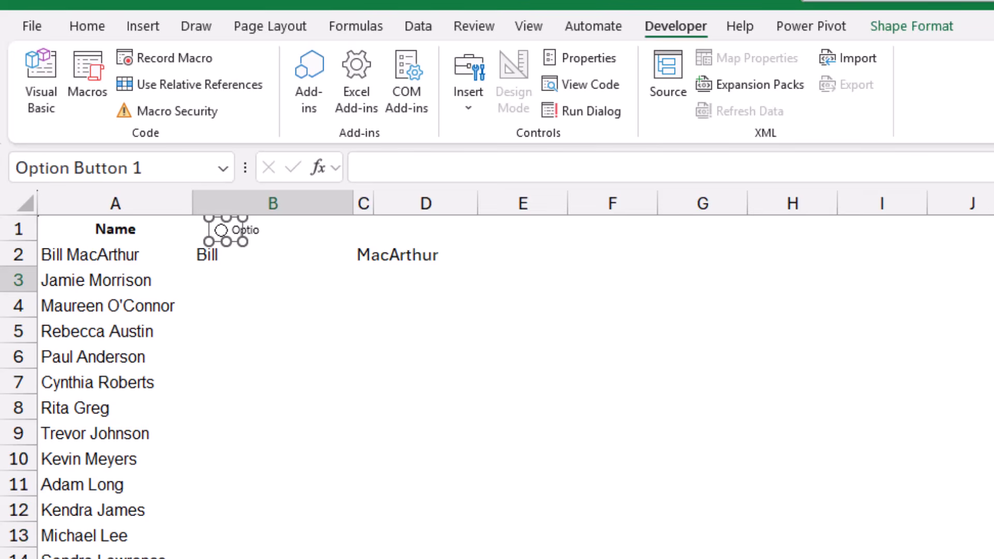
pyautogui.rightClick(242, 229)
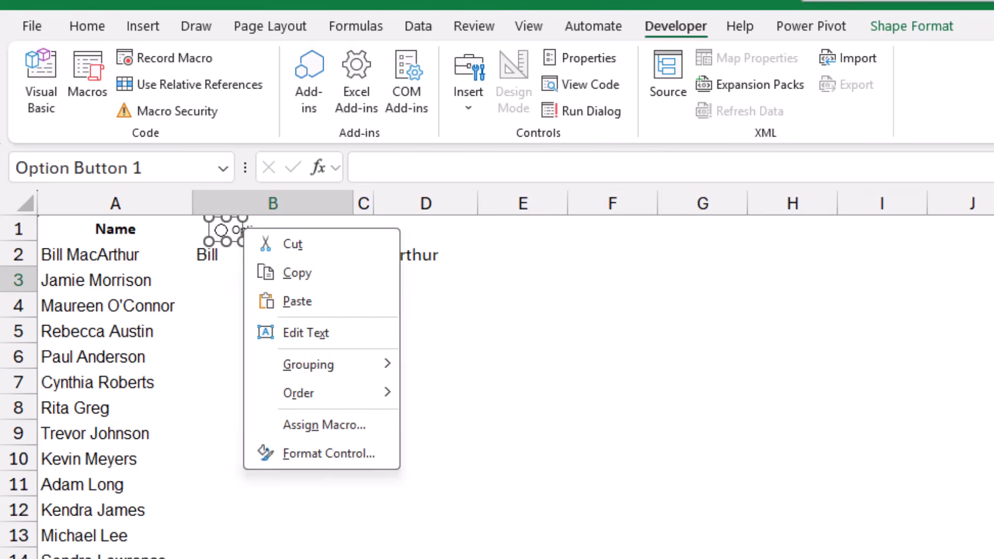
pyautogui.click(305, 333)
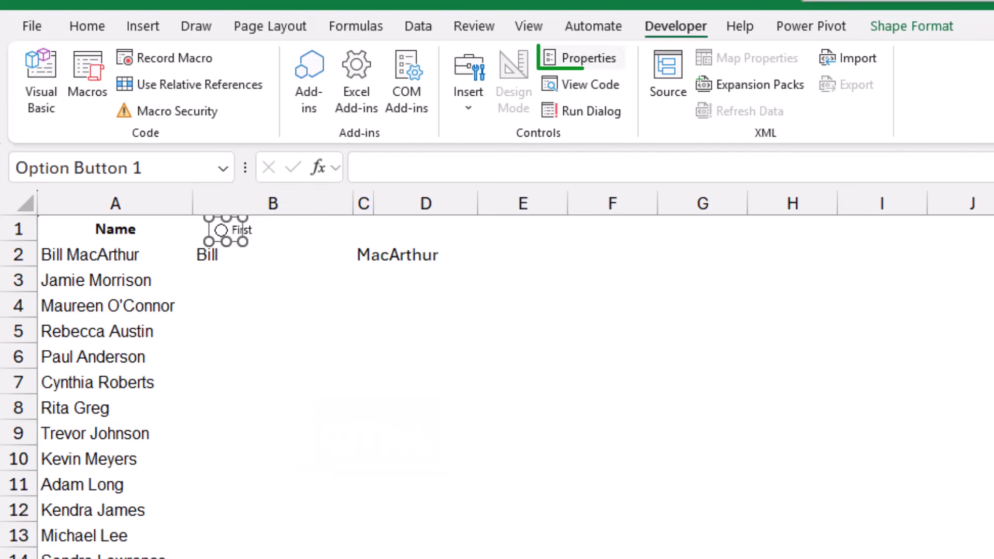
# - Link the First option button to cell $B$1 in its control properties
pyautogui.click(588, 58)
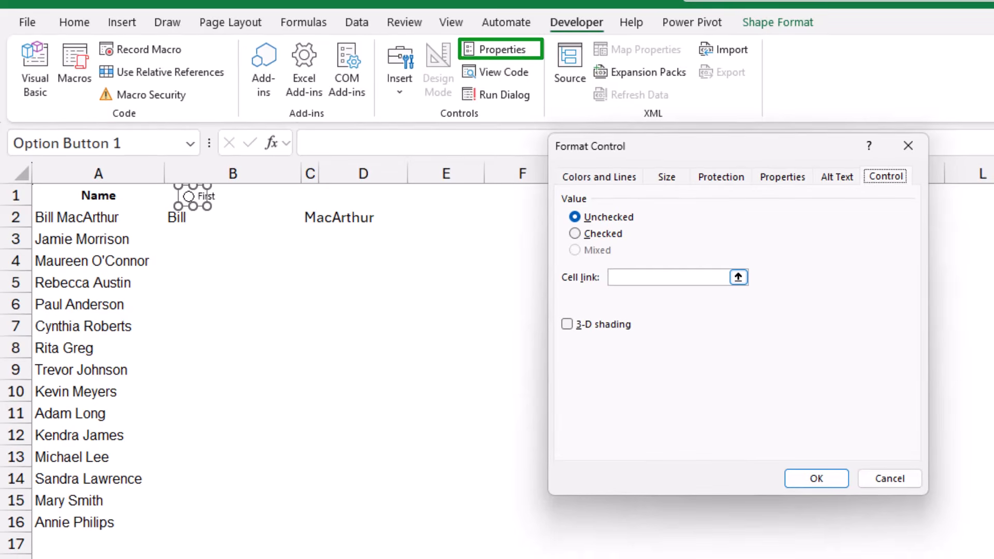
pyautogui.click(668, 278)
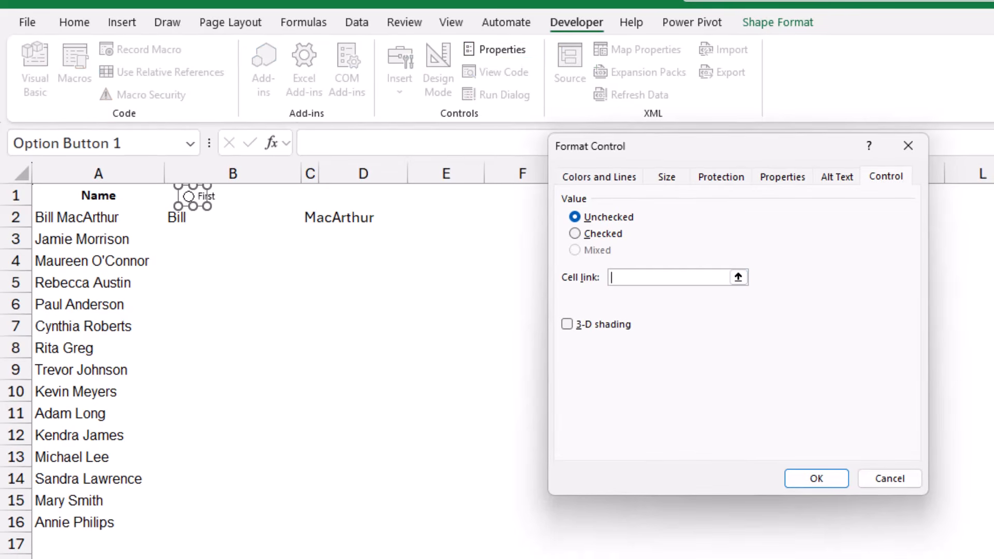
pyautogui.click(259, 196)
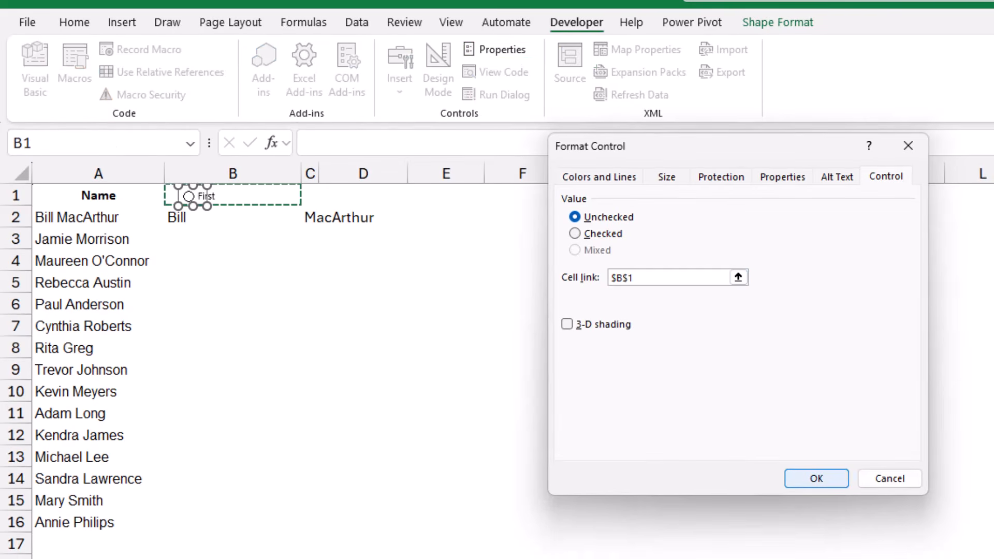
pyautogui.press('Return')
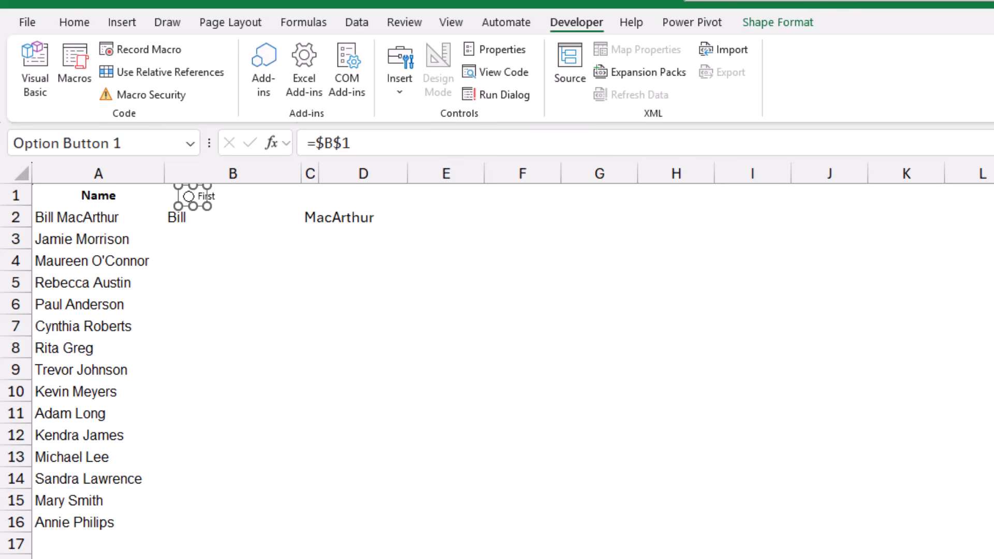
# - Duplicate the First option button beside it in B1, label the copy Last, and test switching between the two options
pyautogui.moveTo(192, 195); pyautogui.dragTo(253, 195)
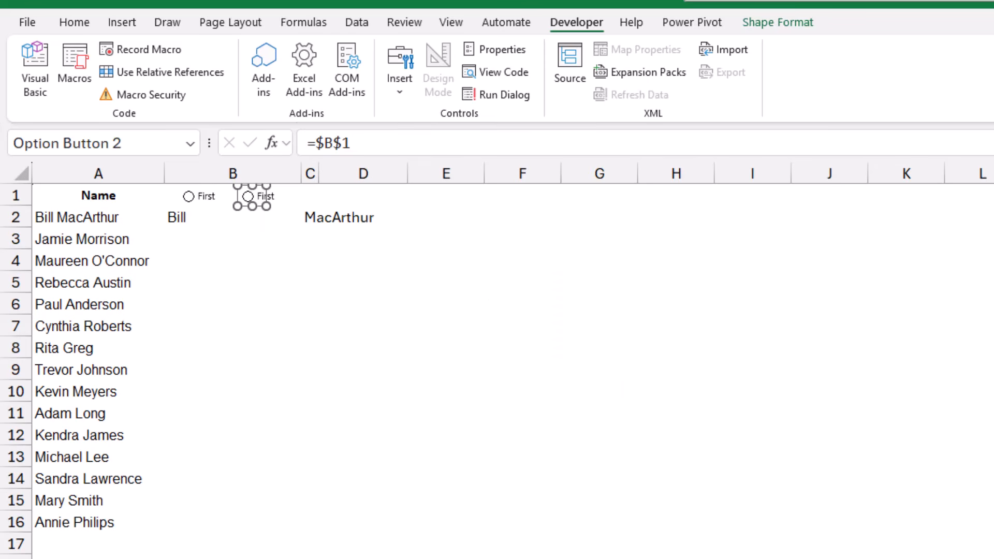
pyautogui.rightClick(257, 196)
pyautogui.click(303, 285)
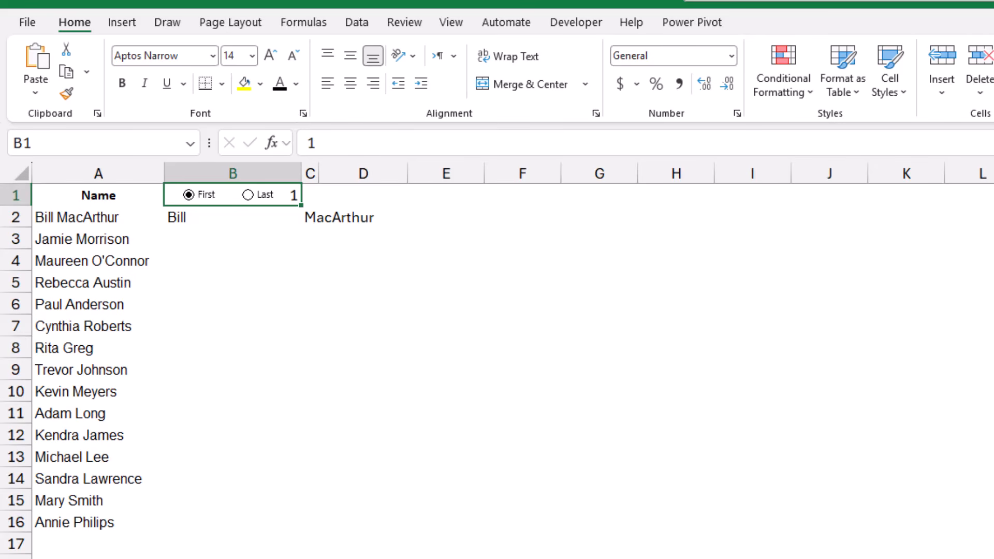
pyautogui.click(248, 195)
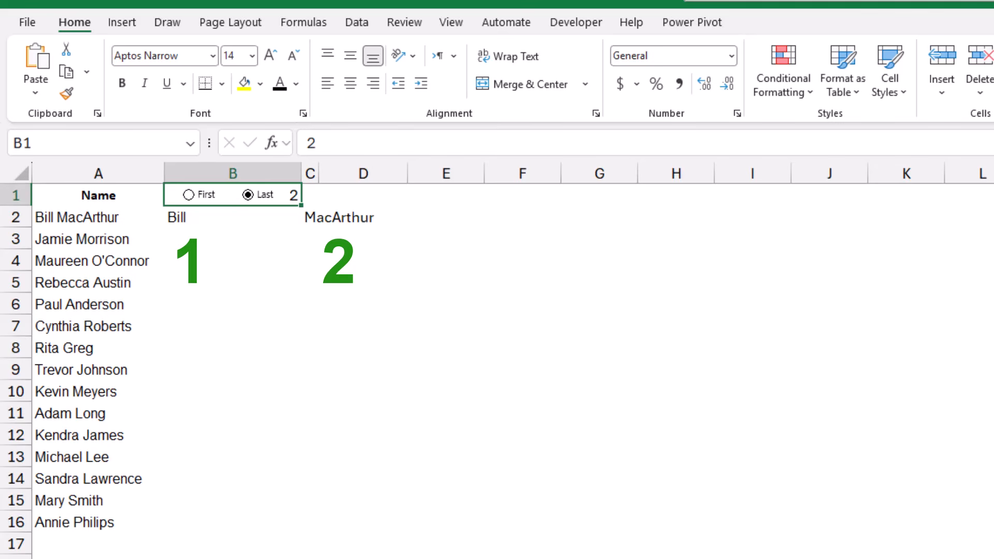
pyautogui.click(189, 195)
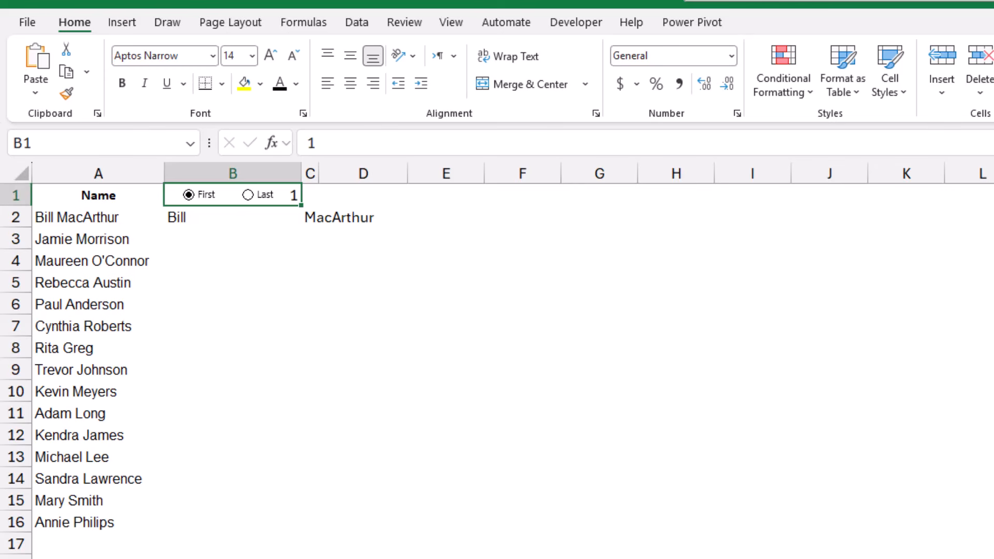
# - Wrap the B2 formula in CHOOSECOLS with an absolute column reference, making it =CHOOSECOLS(TEXTSPLIT(A2," "),$B$1)
pyautogui.click(233, 217)
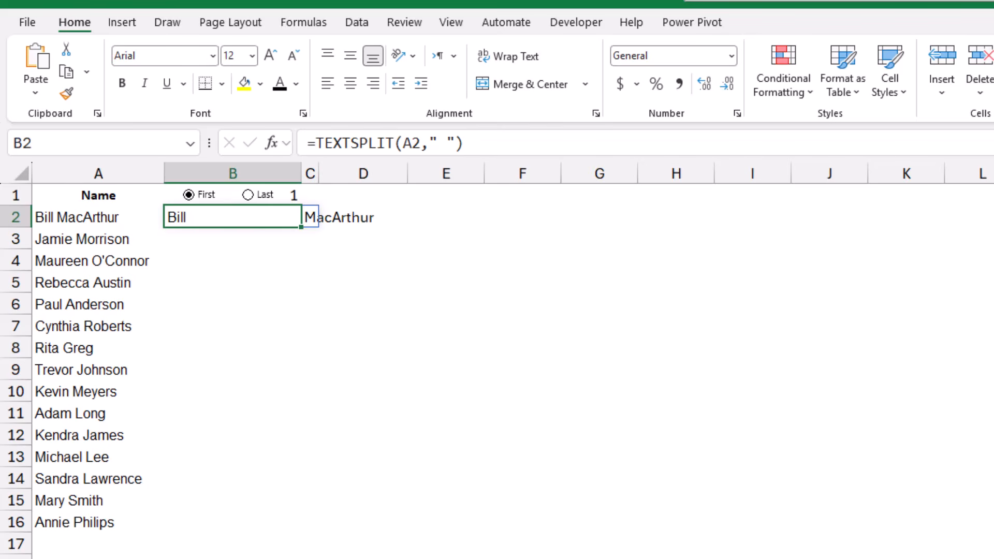
pyautogui.press('F2')
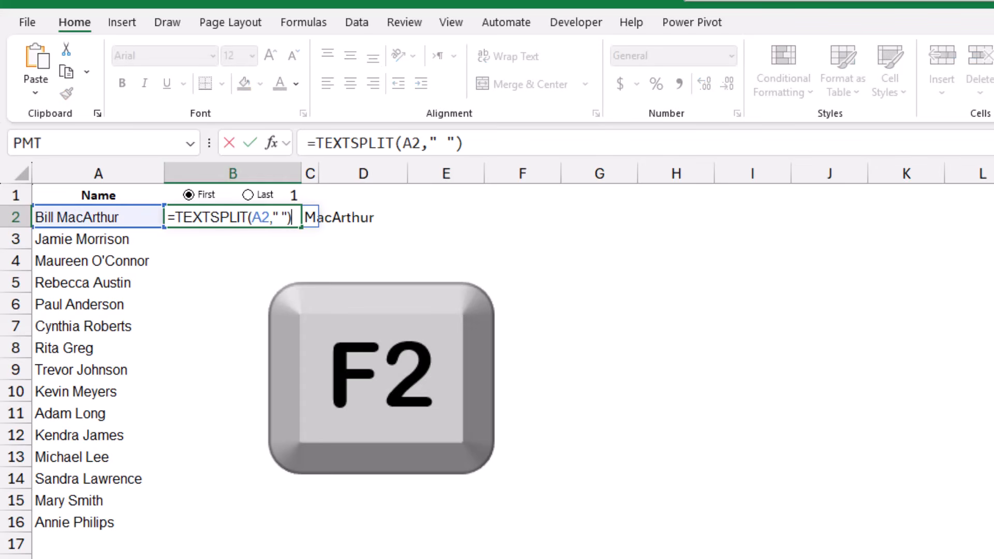
pyautogui.click(175, 217)
pyautogui.write('CHOOSECOLS(')
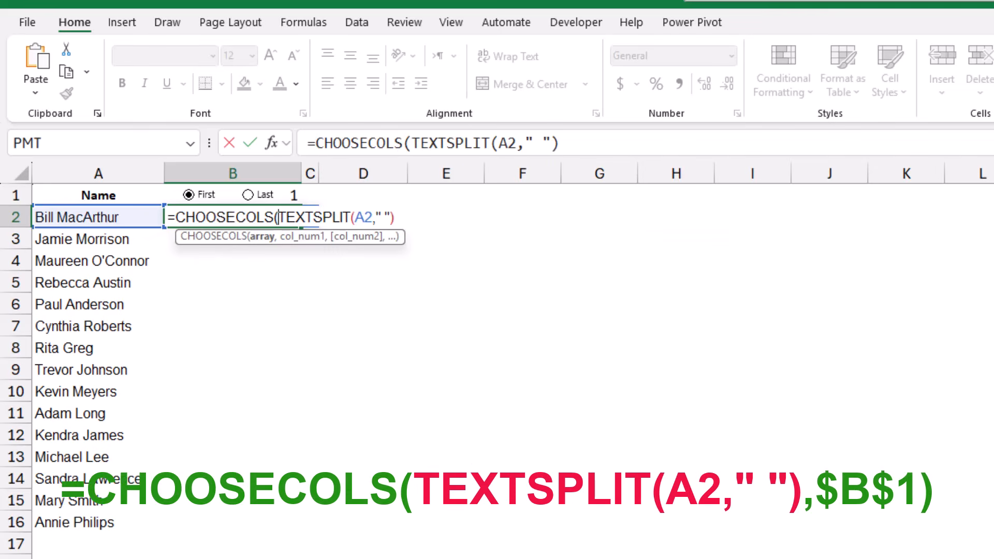
pyautogui.press('End')
pyautogui.write(',')
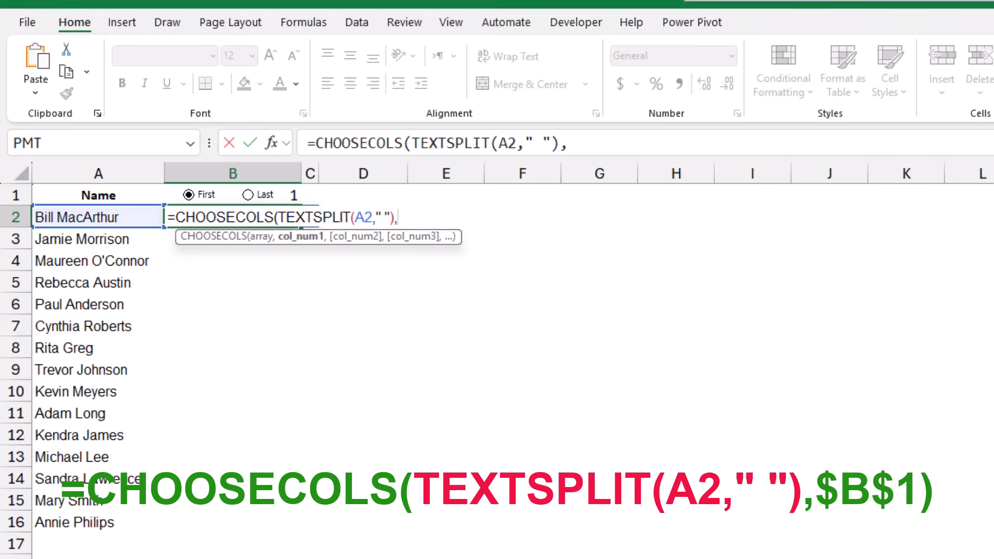
pyautogui.click(232, 195)
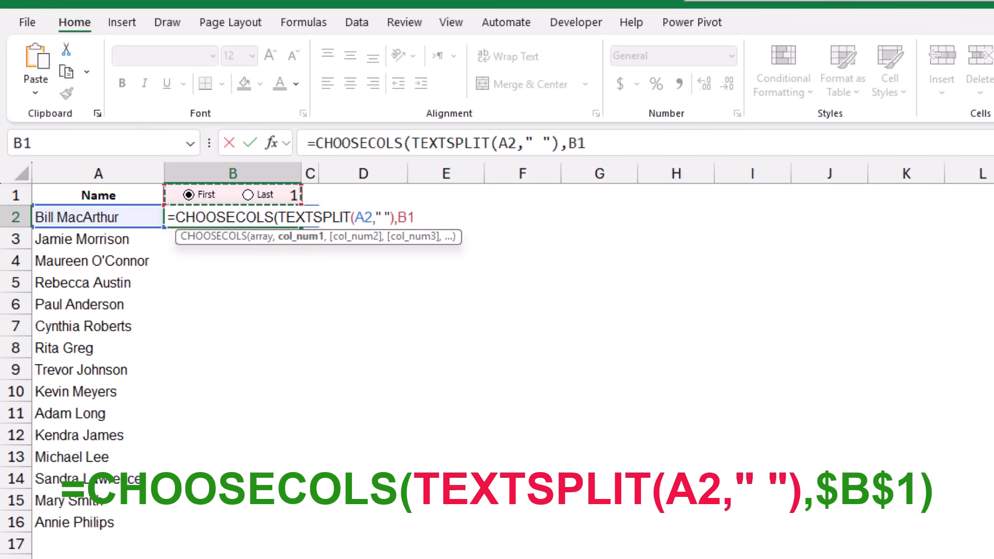
pyautogui.press('F4')
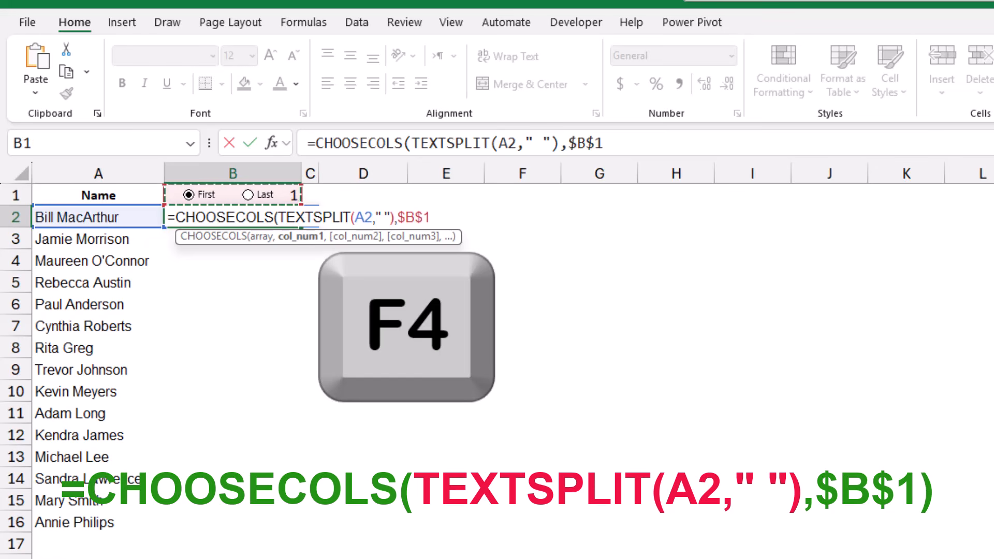
pyautogui.write(')')
pyautogui.press('Return')
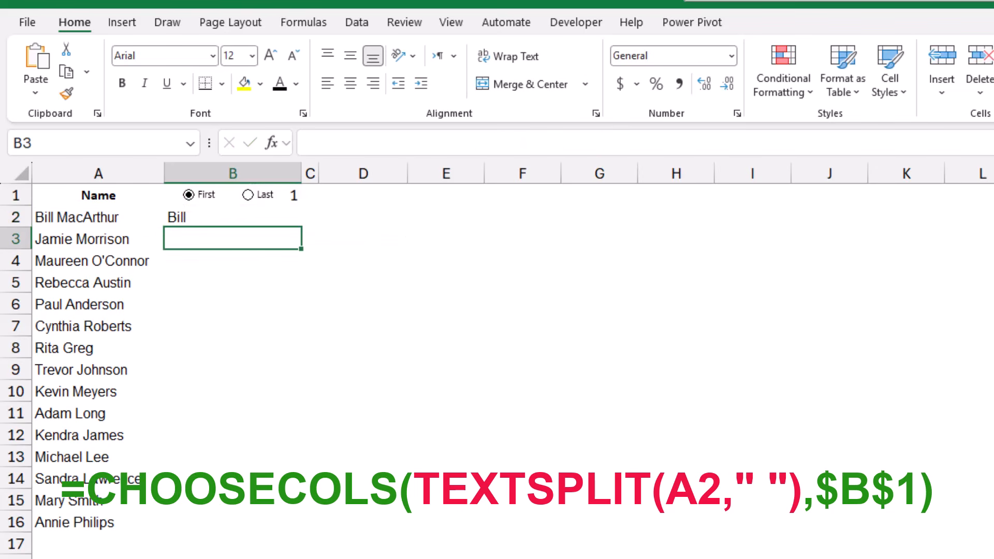
# - Fill the B2 formula down through B16 and test the list with the Last and First options
pyautogui.click(233, 217)
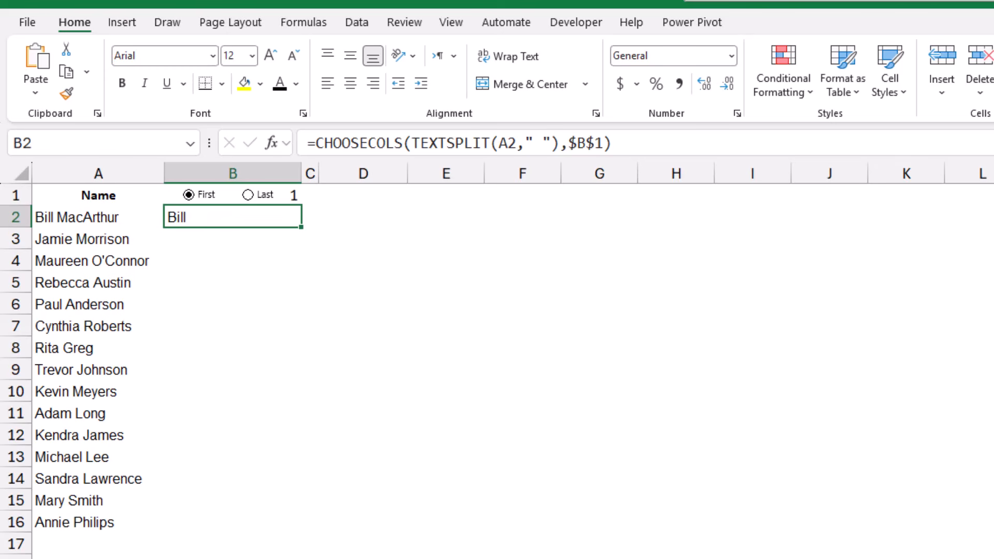
pyautogui.moveTo(301, 226); pyautogui.dragTo(301, 531)
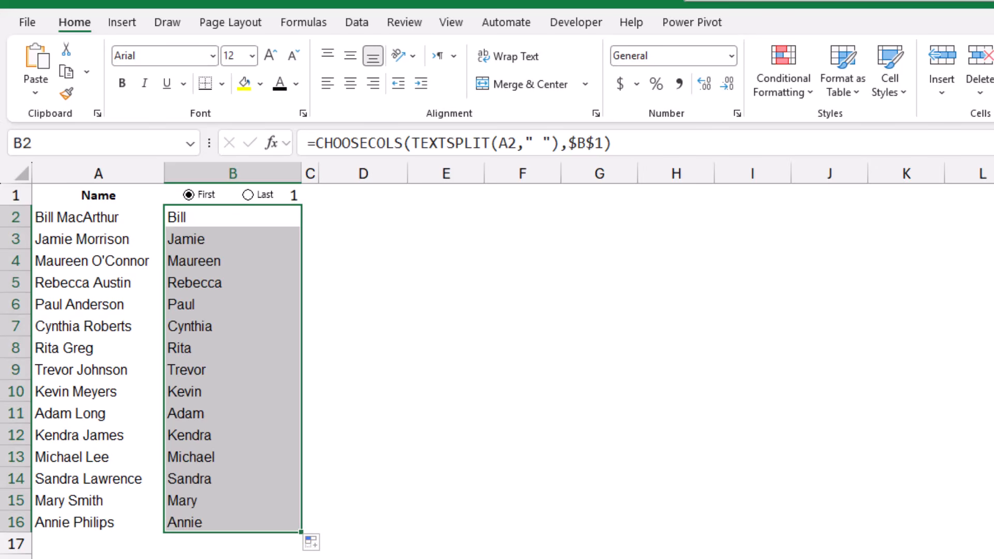
pyautogui.click(248, 194)
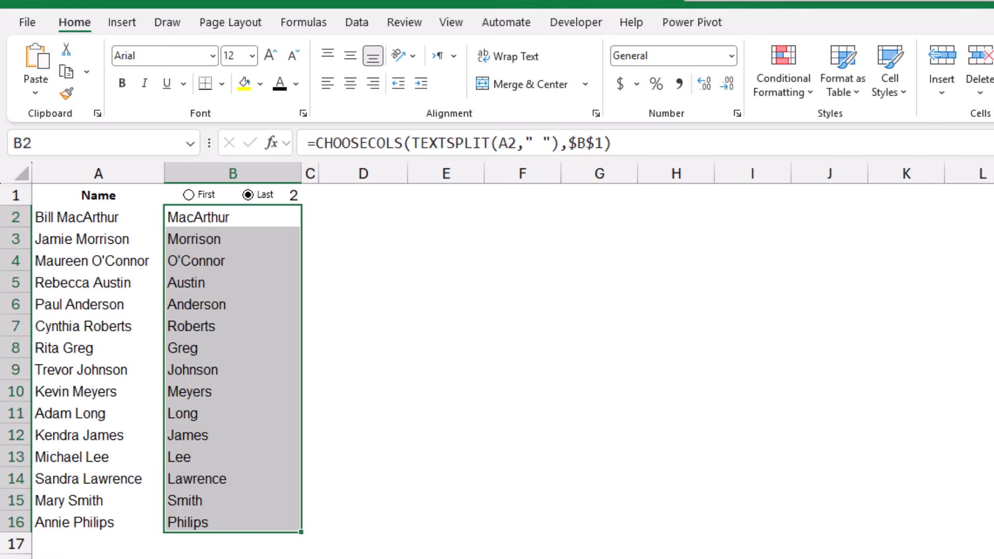
pyautogui.click(189, 194)
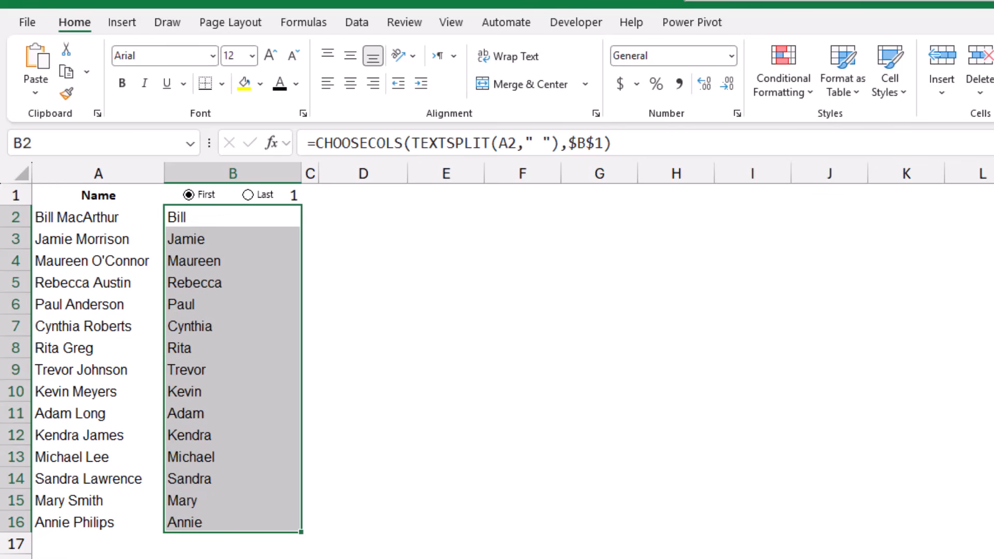
# - Set the font colour of B1 to white to hide the linked number, and select the Last option
pyautogui.click(293, 196)
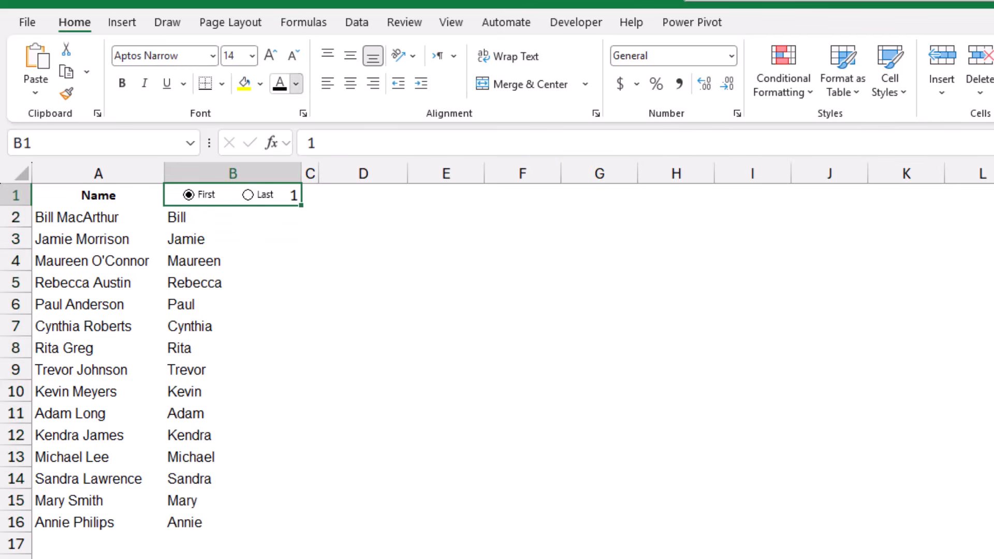
pyautogui.click(295, 83)
pyautogui.click(283, 199)
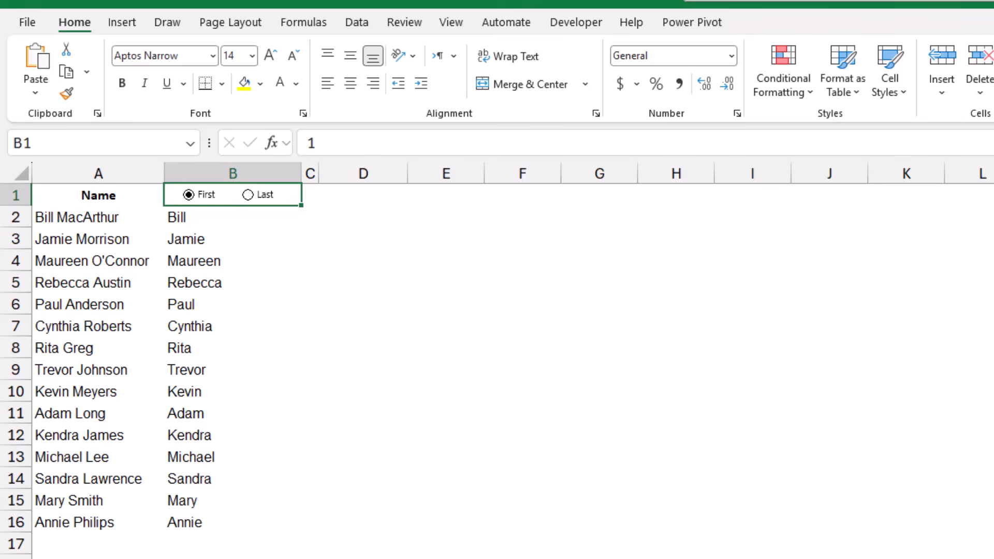
pyautogui.click(248, 195)
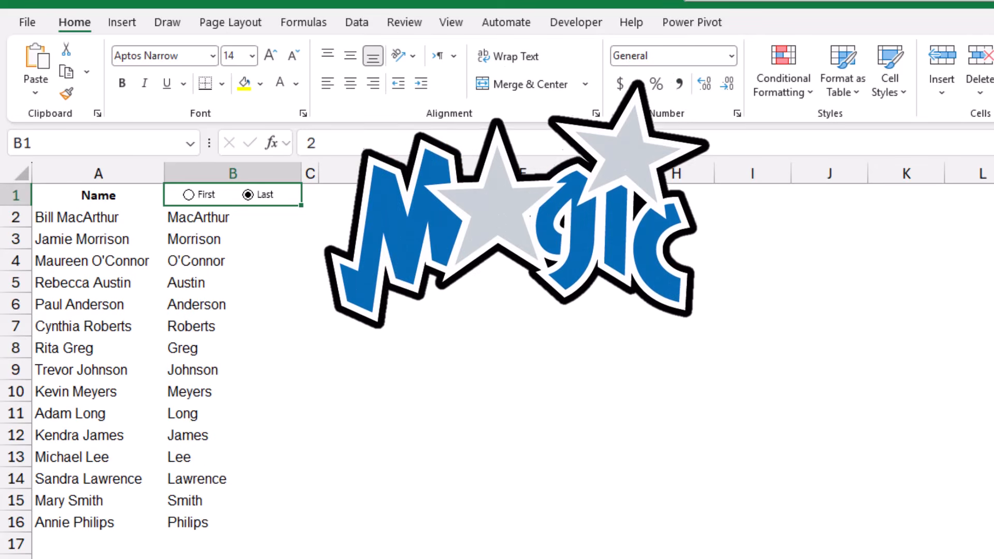
# - Switch the name list in column B to first names with the First option in B1
pyautogui.click(189, 194)
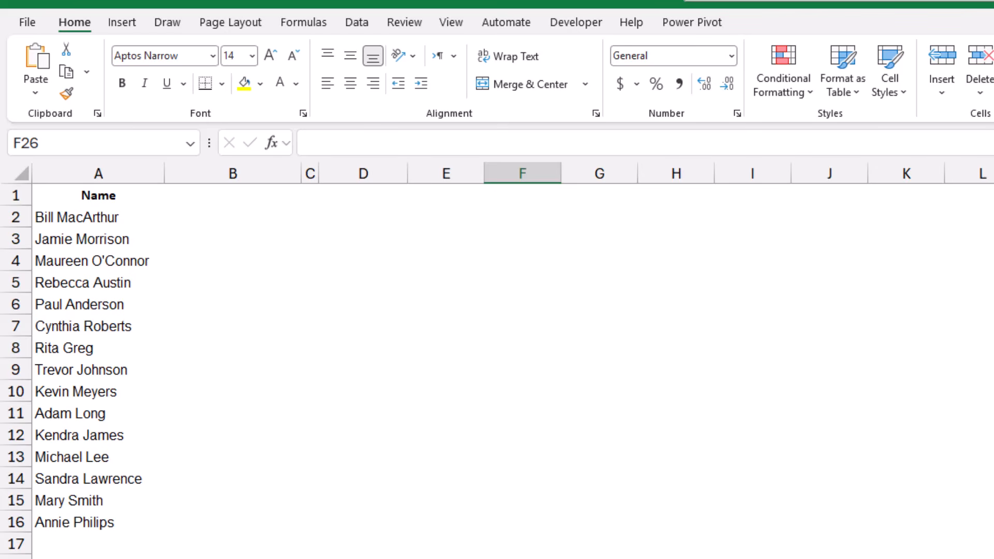
# - Strip the last names from A2:A16 by replacing all matches of a space followed by an asterisk with nothing, and undo the replacement
pyautogui.moveTo(98, 218); pyautogui.dragTo(98, 522)
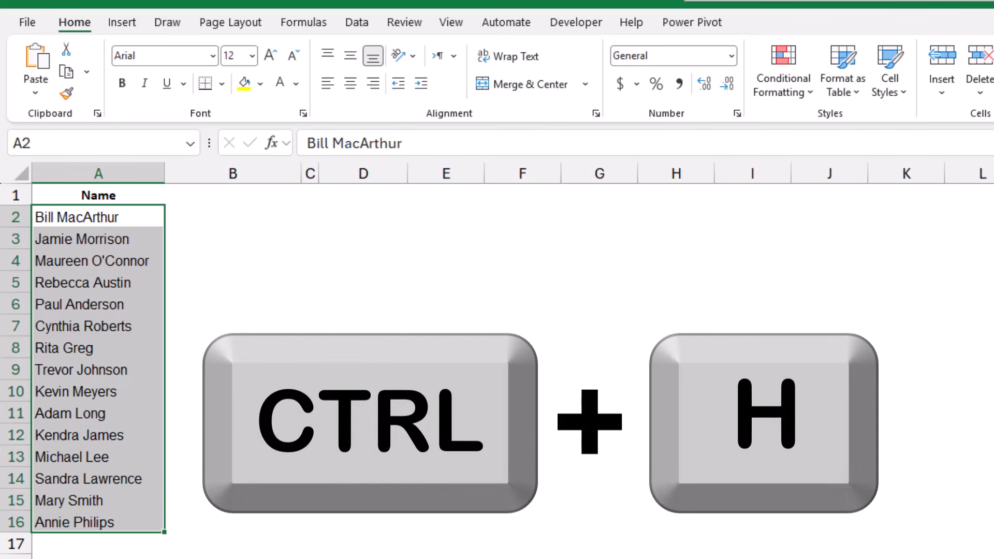
pyautogui.hotkey('ctrl', 'h')
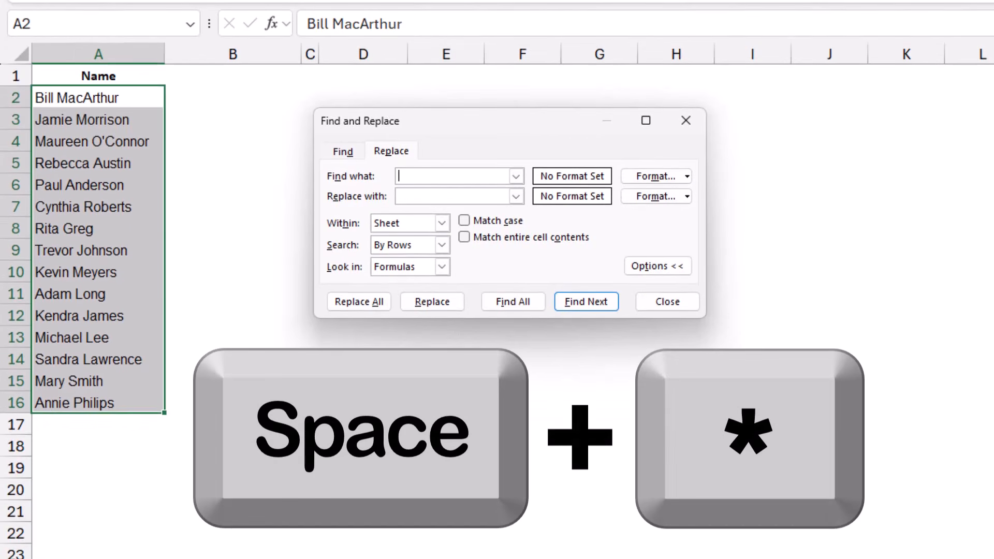
pyautogui.write('*')
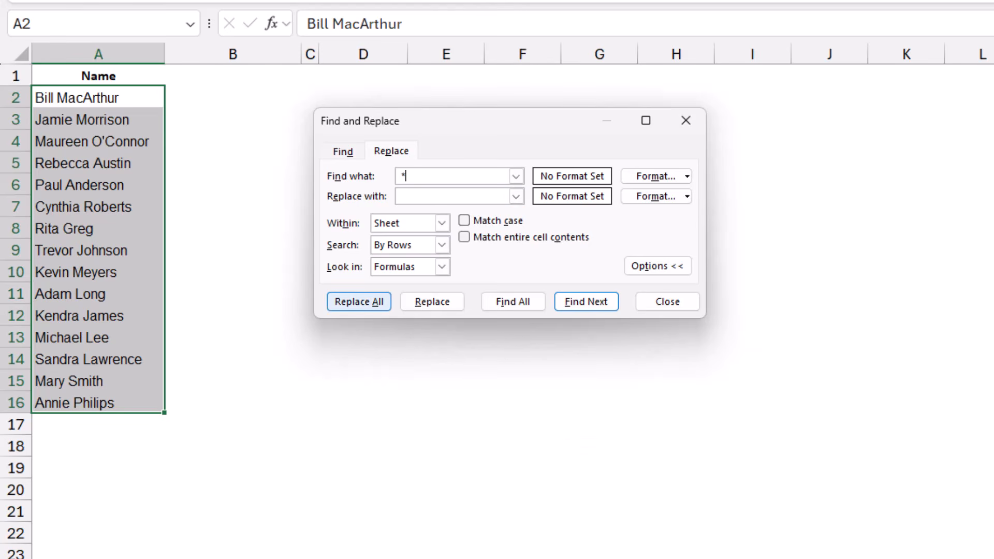
pyautogui.click(358, 301)
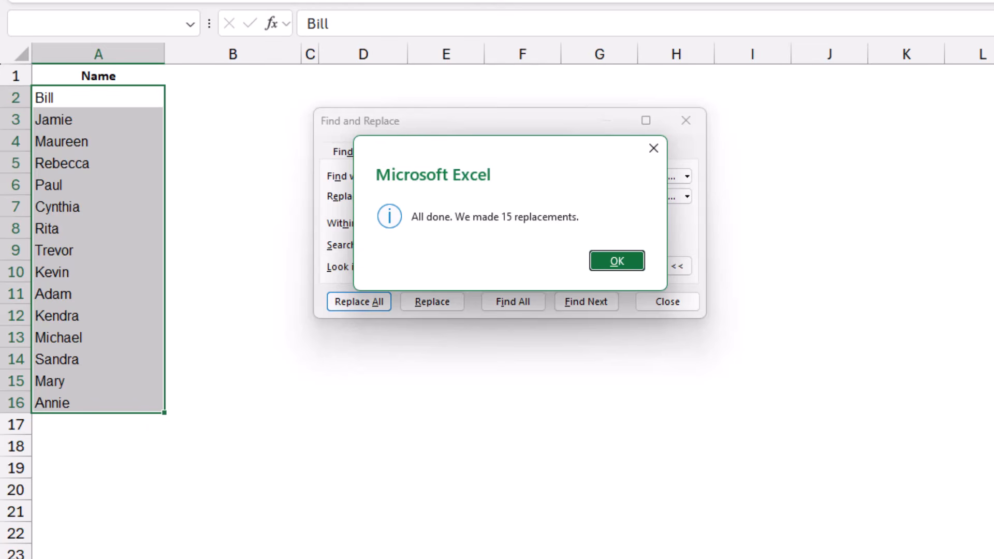
pyautogui.click(617, 261)
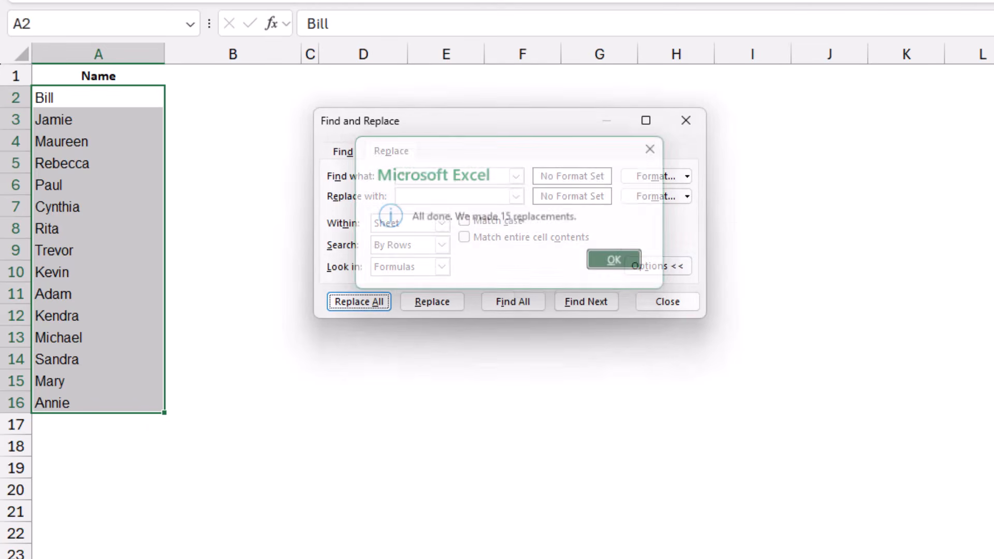
pyautogui.click(667, 301)
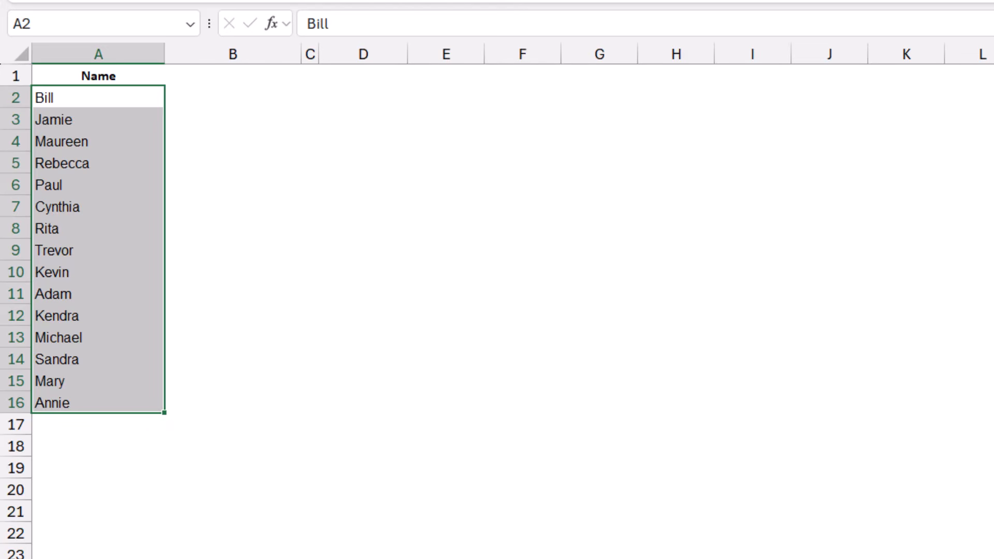
pyautogui.hotkey('ctrl', 'z')
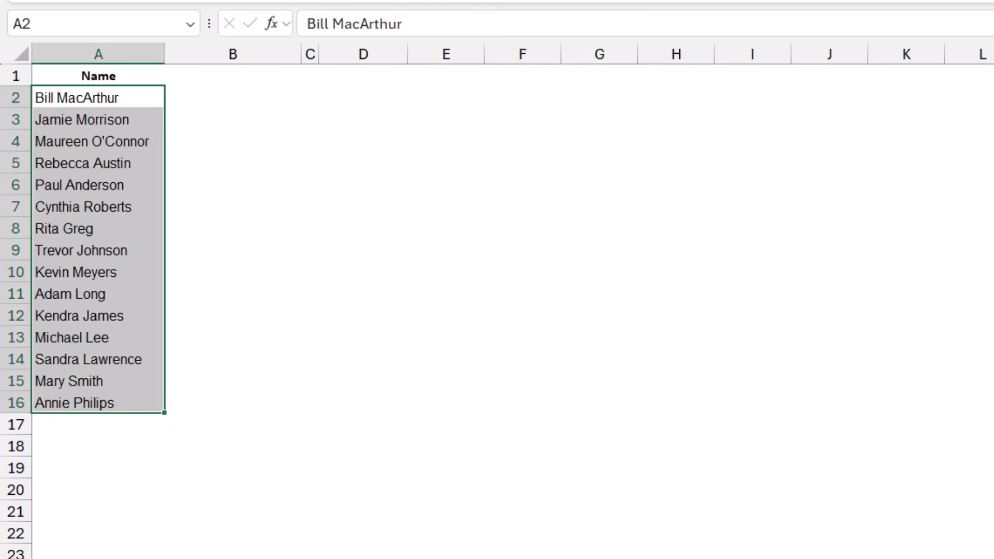
# - Strip the first names from A2:A16 by replacing all matches of an asterisk followed by a space with nothing, and close Find and Replace
pyautogui.hotkey('ctrl', 'h')
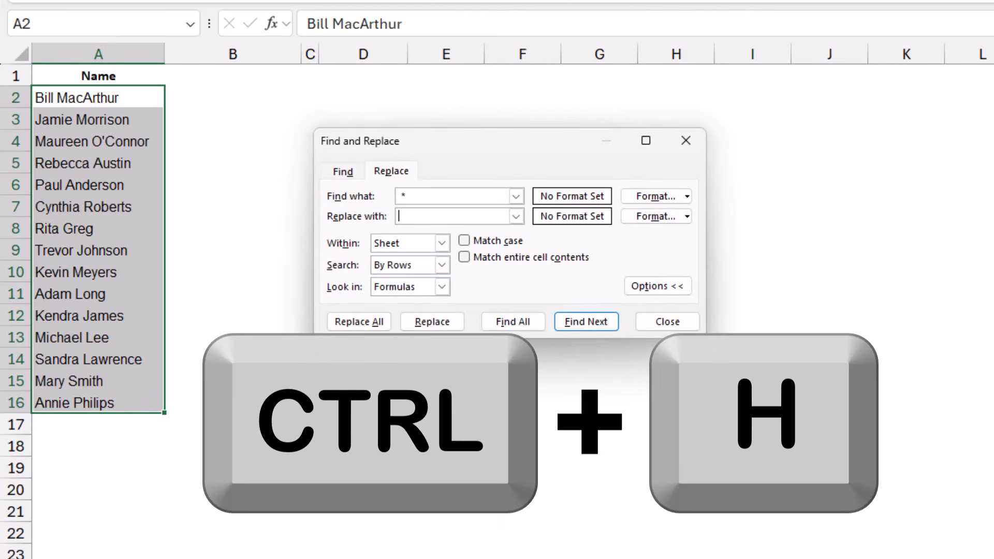
pyautogui.moveTo(413, 196); pyautogui.dragTo(392, 196)
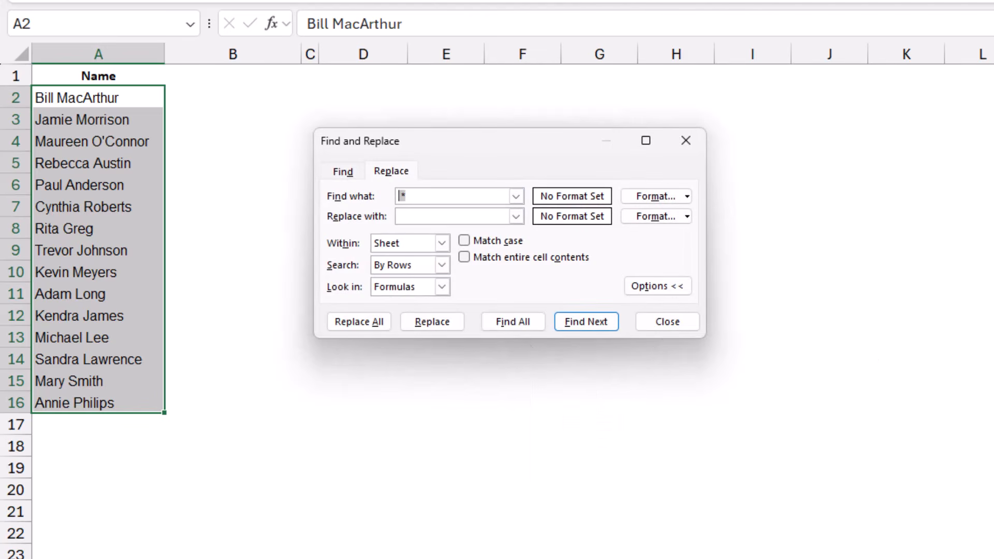
pyautogui.write('*')
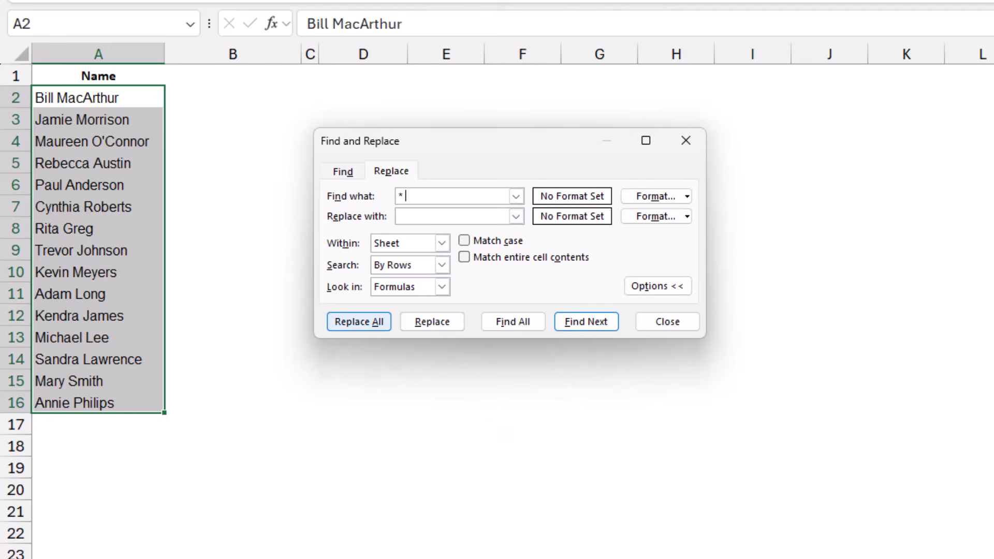
pyautogui.click(359, 322)
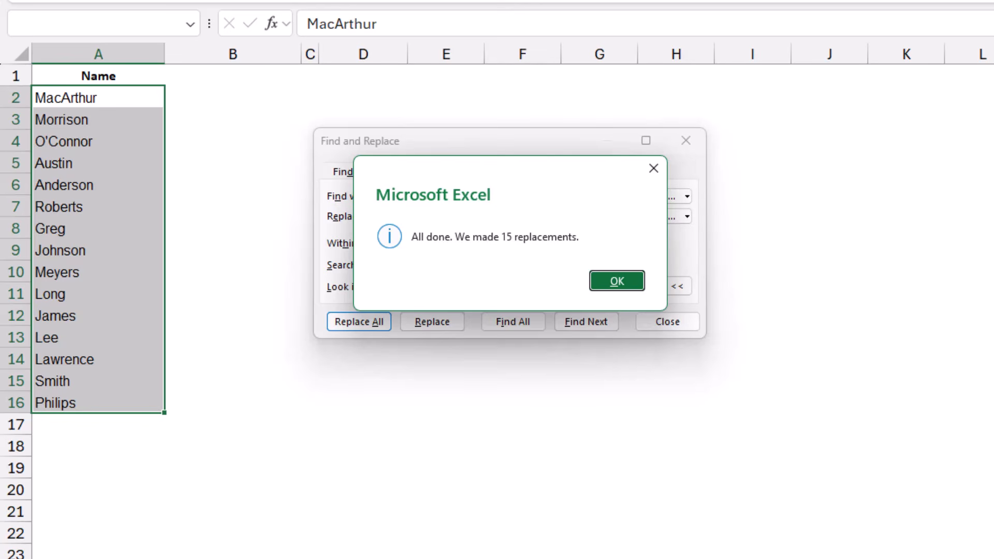
pyautogui.press('Return')
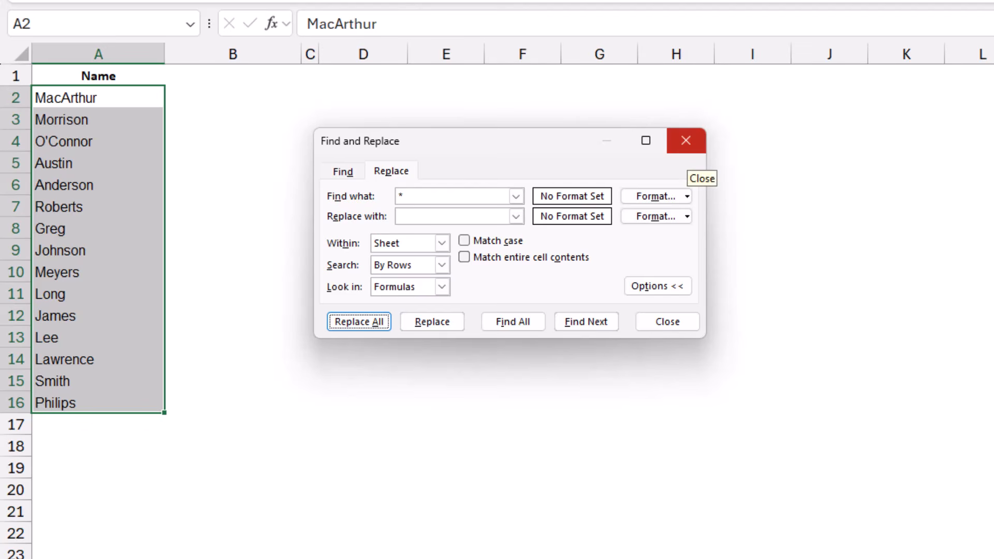
pyautogui.click(667, 321)
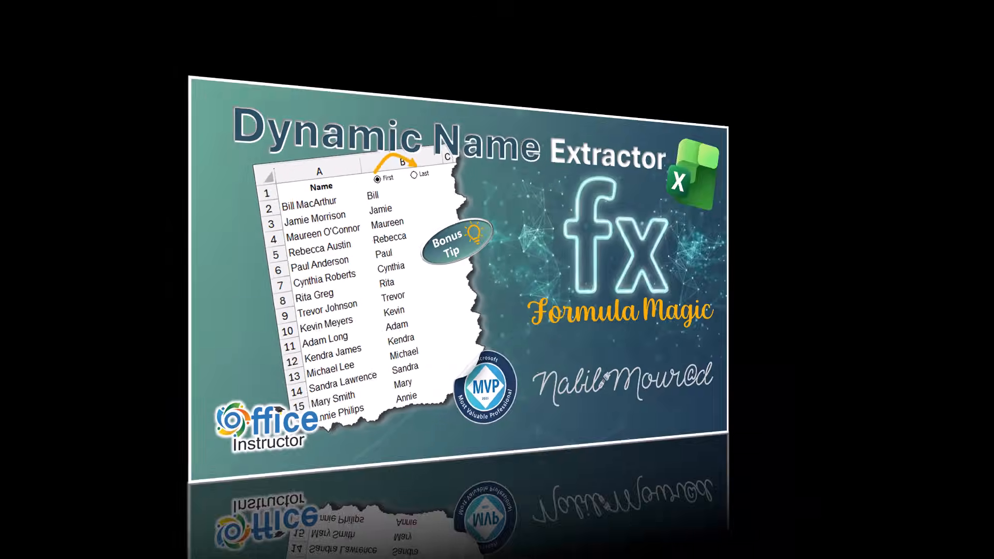